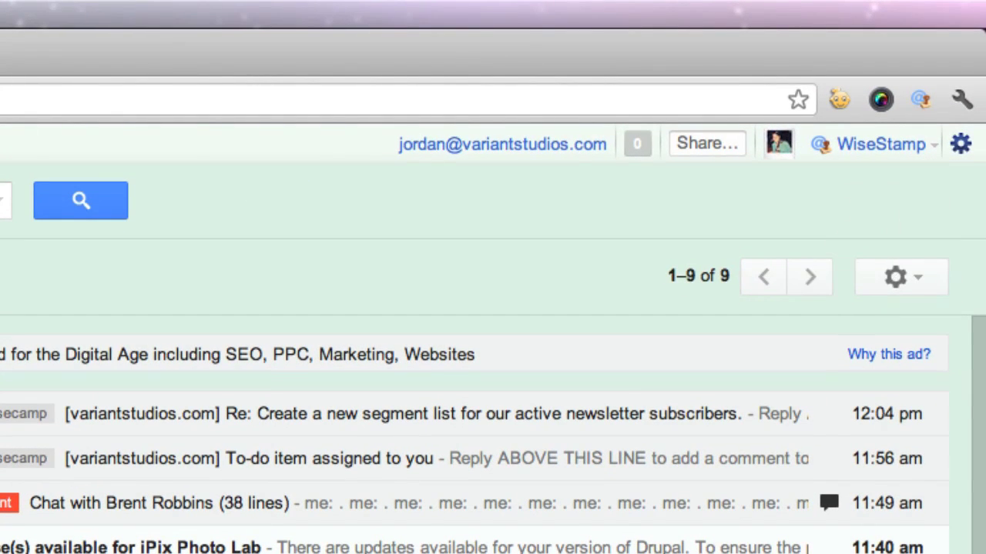
In Mail settings Labs, enable the Undo Send lab and save the changes
click(962, 147)
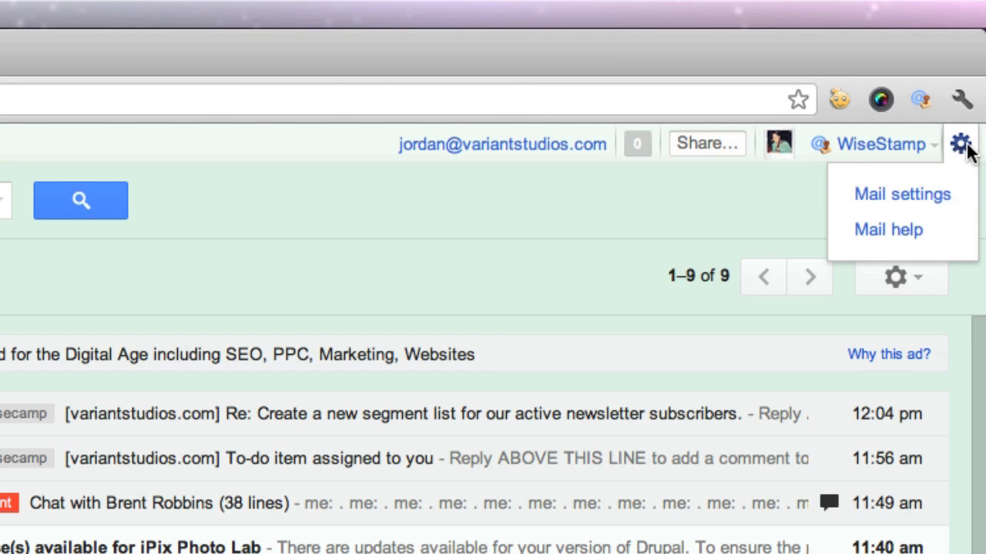
click(923, 193)
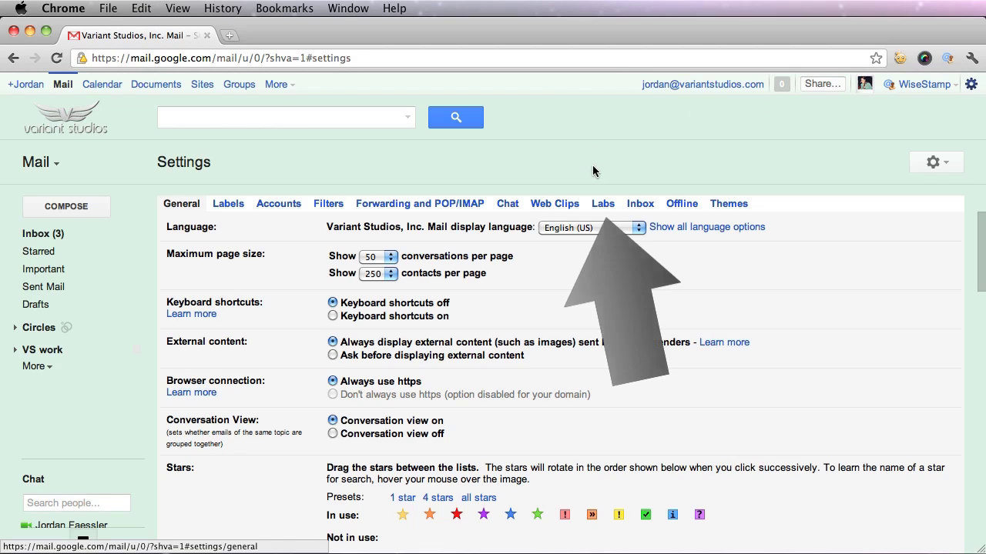
click(599, 203)
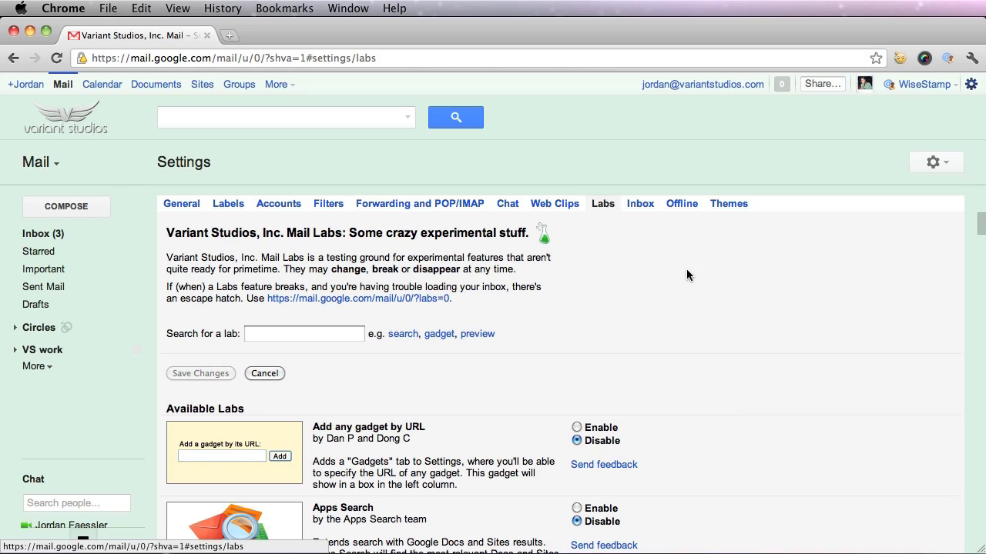
scroll(712, 306, down, 3)
scroll(712, 306, down, 10)
scroll(712, 306, down, 5)
scroll(712, 306, down, 5)
scroll(712, 306, down, 5)
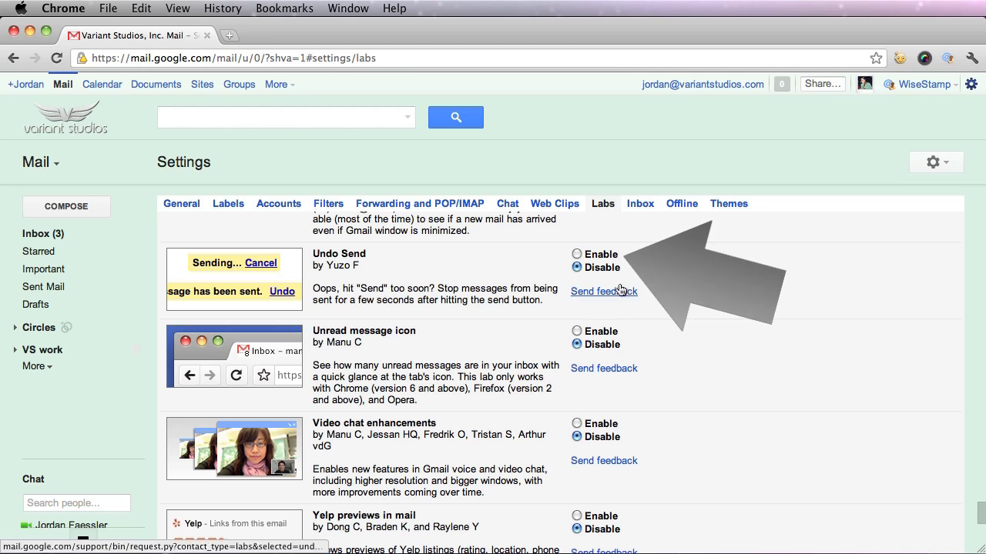
click(576, 255)
scroll(719, 316, down, 5)
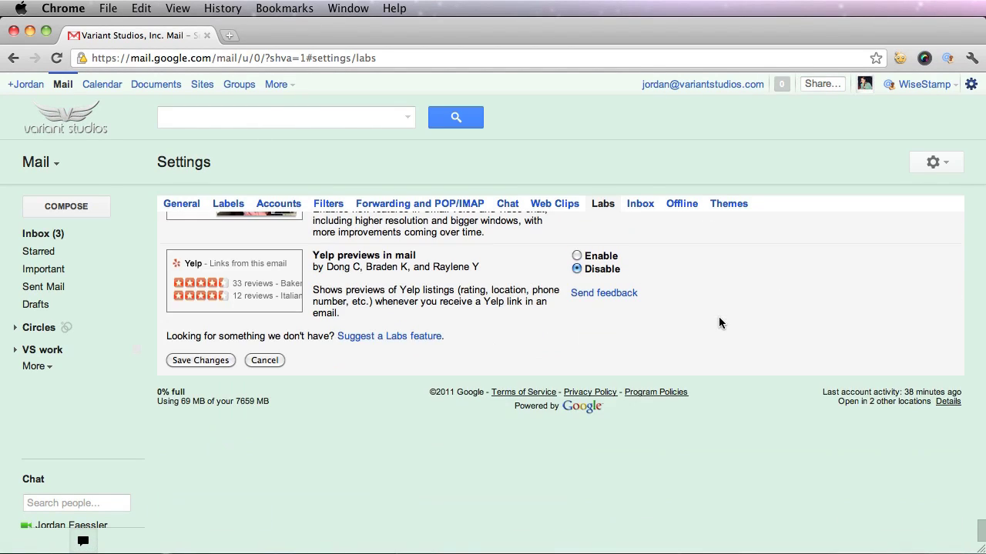
click(211, 359)
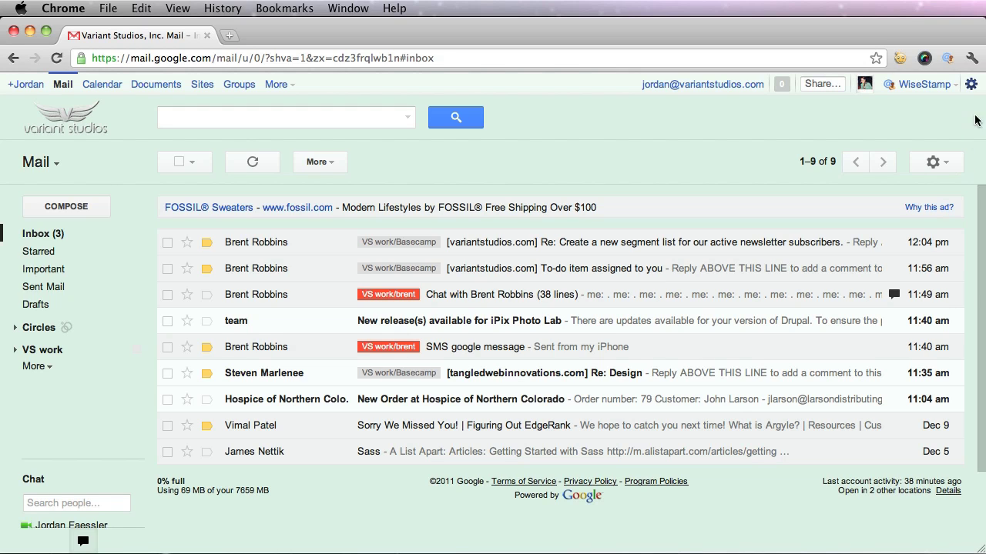
In general Mail settings, keep the Undo Send cancellation period at 30 seconds
click(971, 84)
click(936, 114)
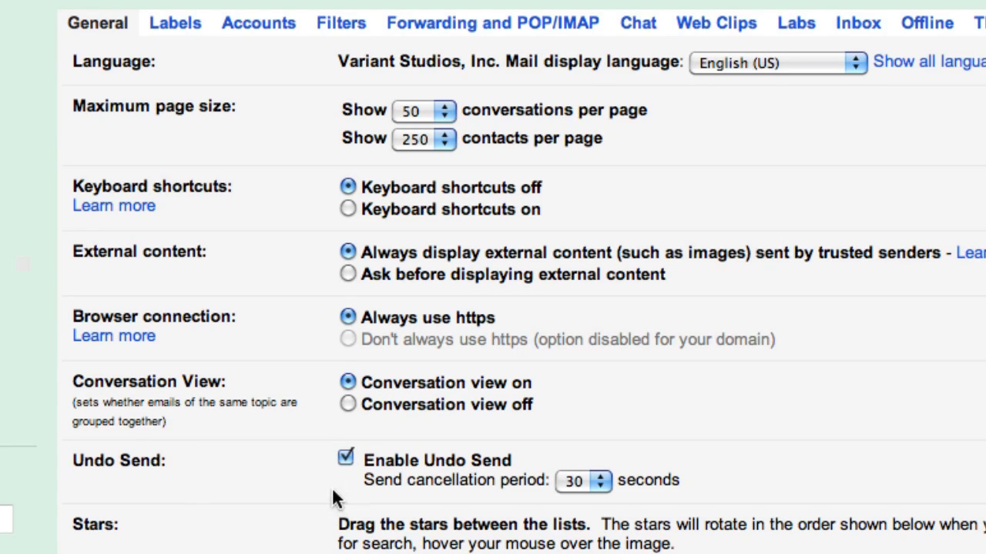
click(602, 482)
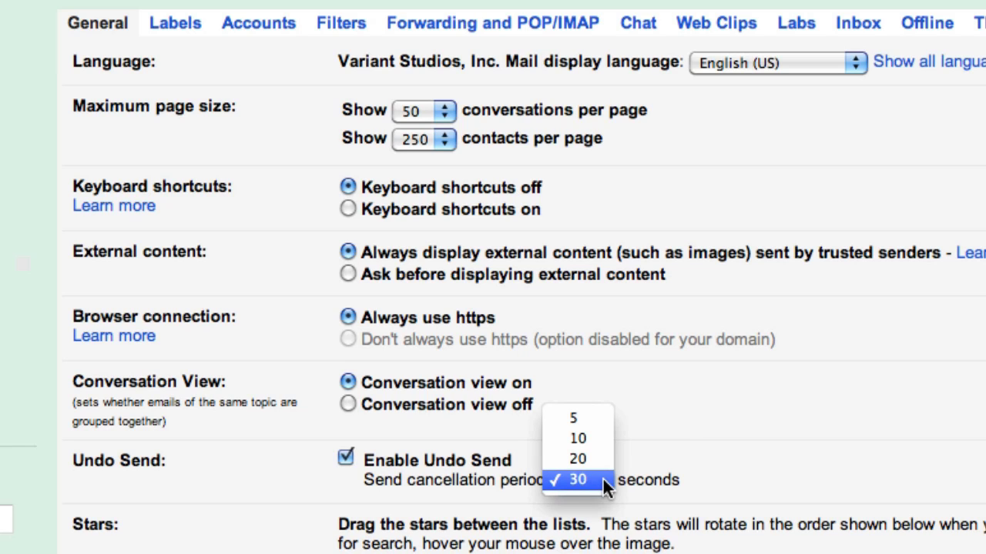
click(600, 478)
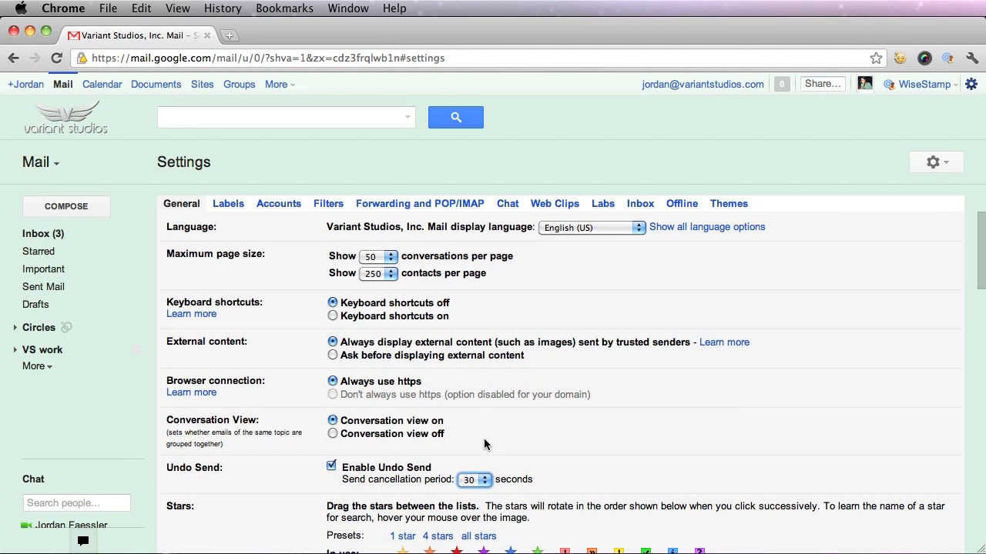
Send a contact an email with subject 'test' and body 'Hello there', then undo the send
click(68, 206)
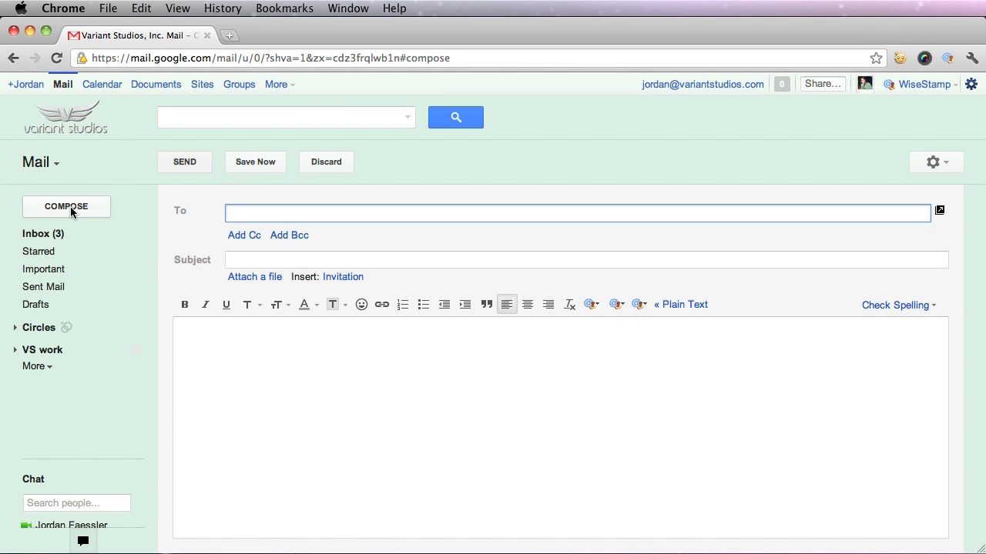
text(bre)
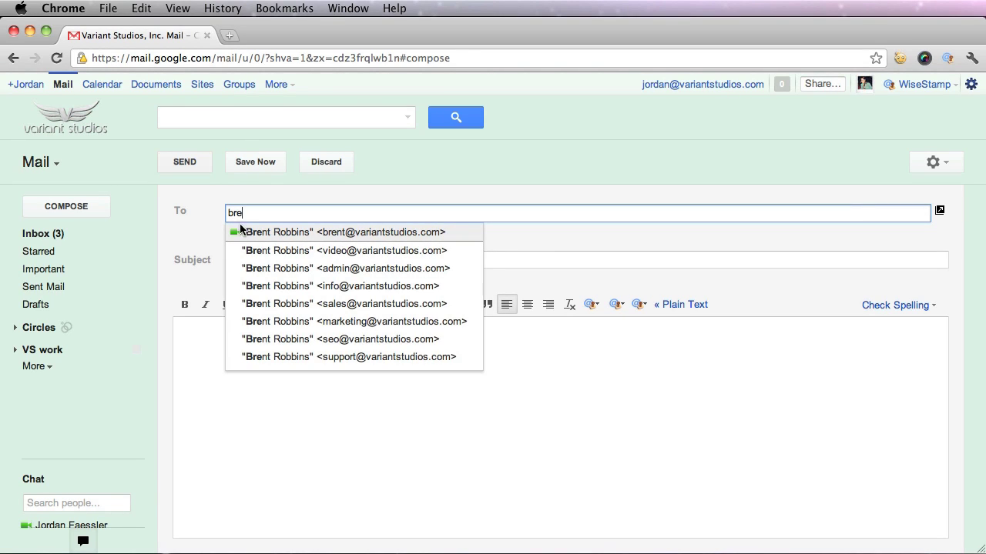
click(256, 232)
click(268, 259)
text(test)
click(271, 352)
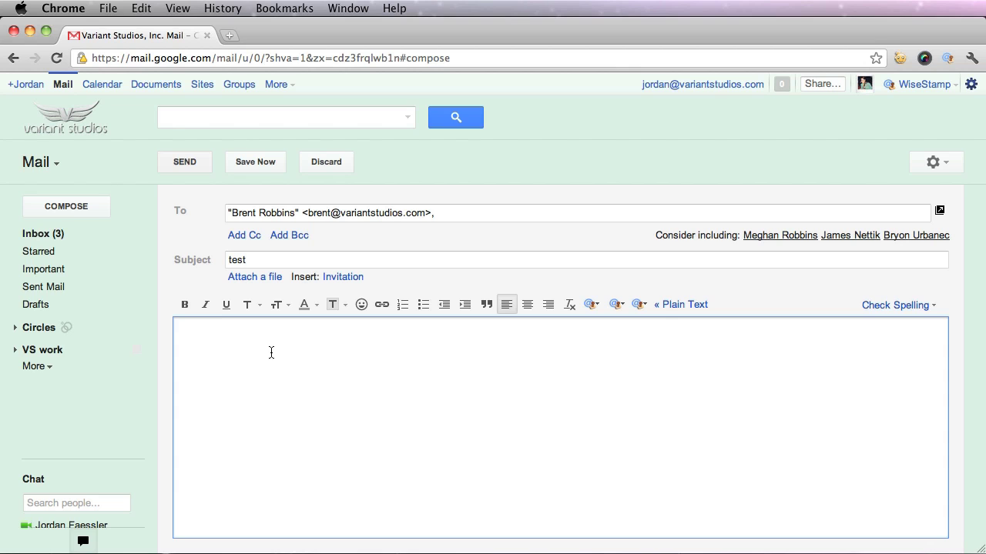
text(Hello there)
click(187, 163)
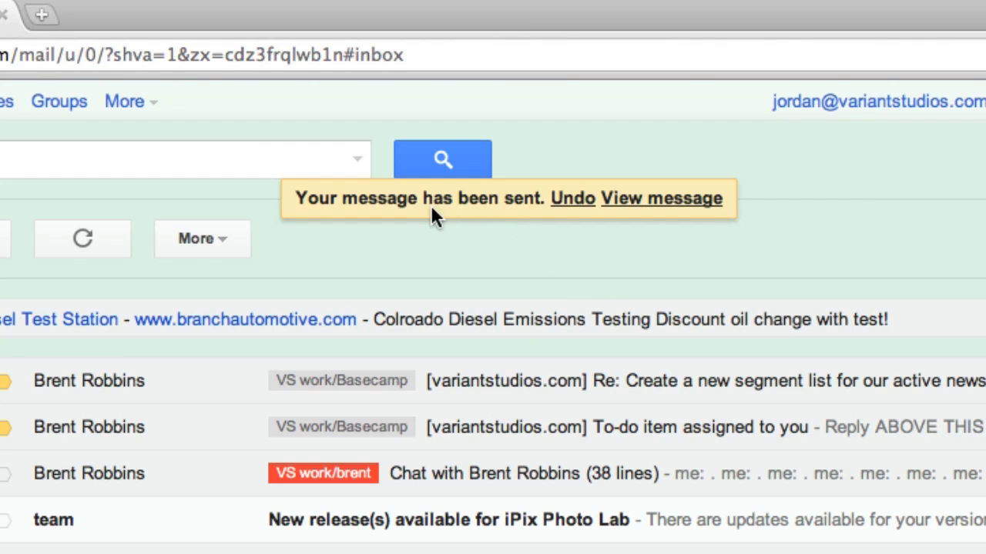
click(571, 202)
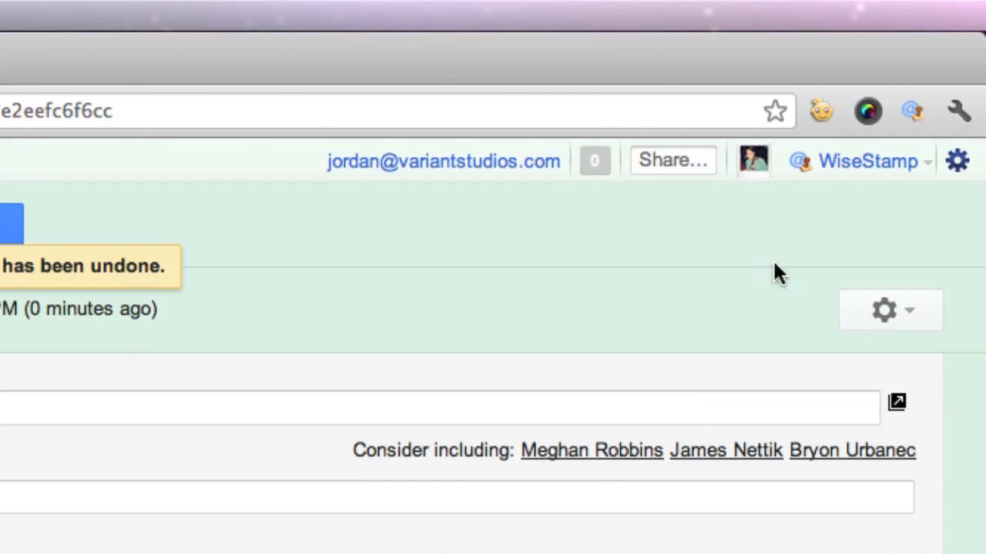
Enable the Unread message icon lab on the Labs settings page
click(947, 168)
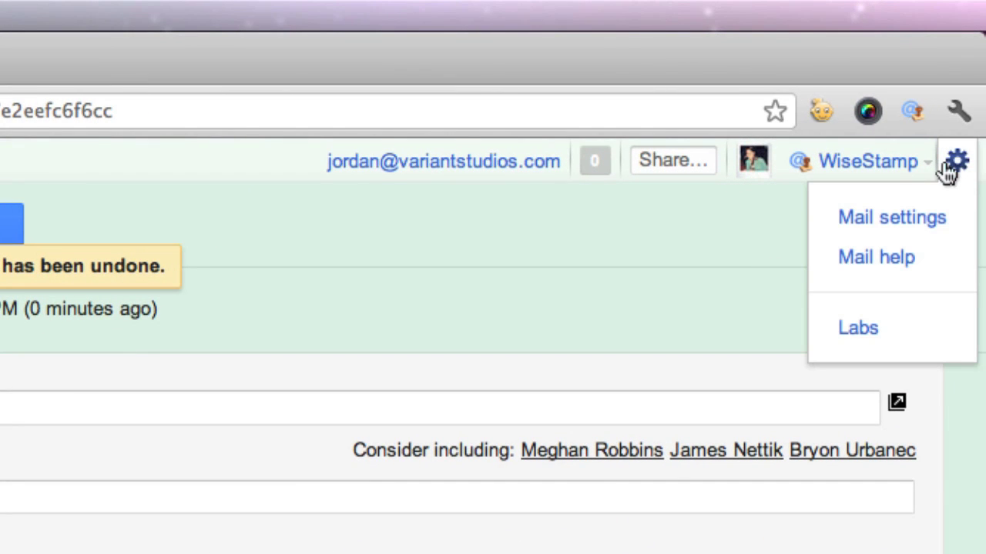
click(897, 335)
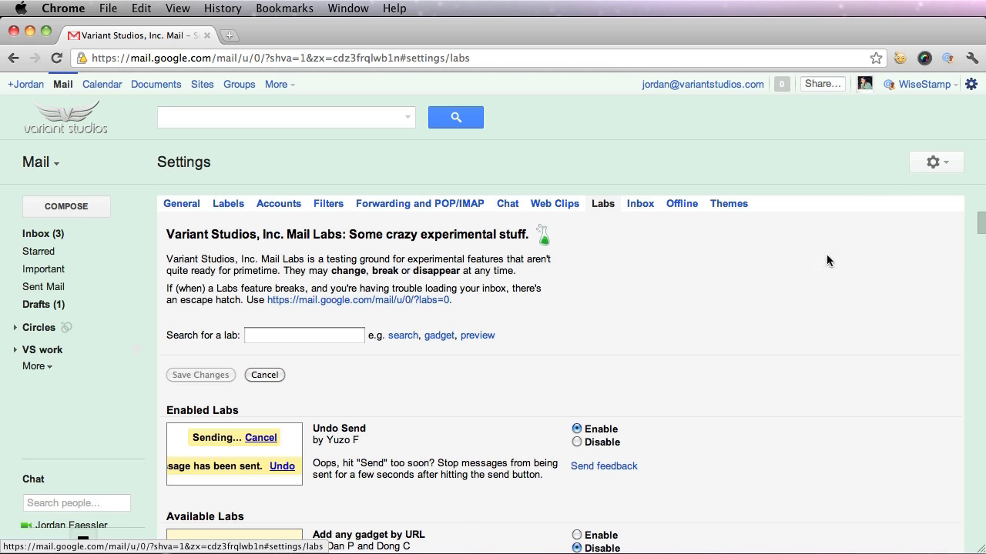
scroll(817, 274, down, 15)
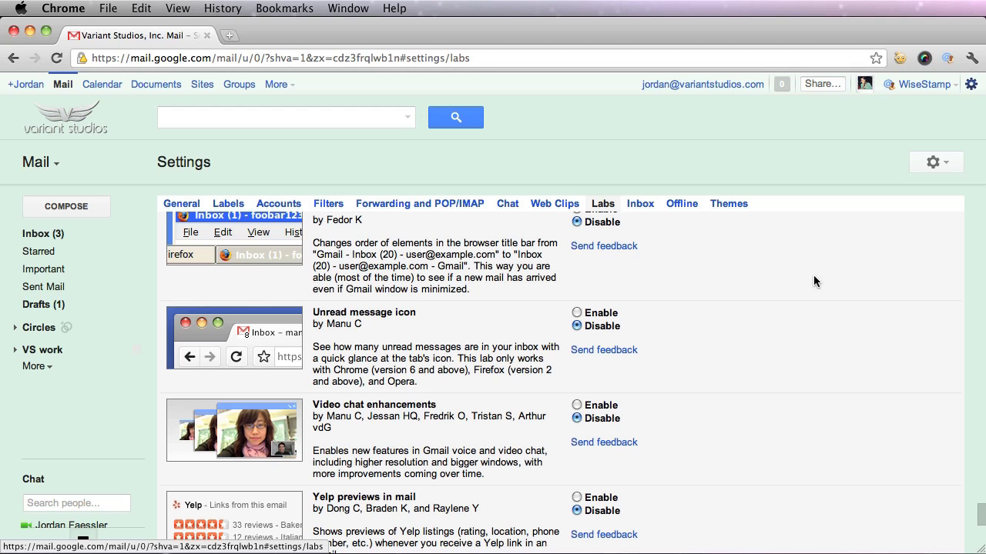
click(576, 313)
scroll(725, 324, down, 5)
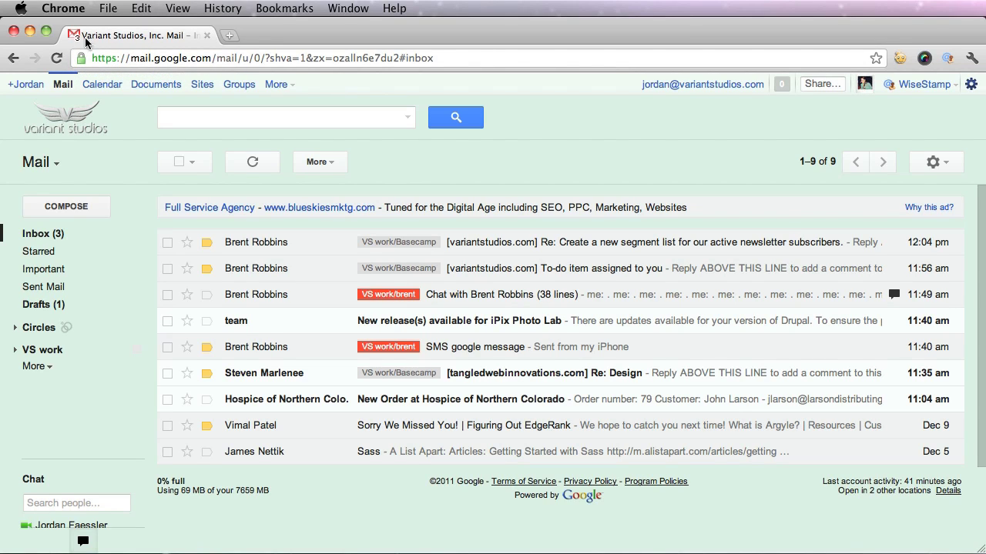
Open the Labs settings and scroll down to the SMS (text messaging) in Chat lab
click(973, 87)
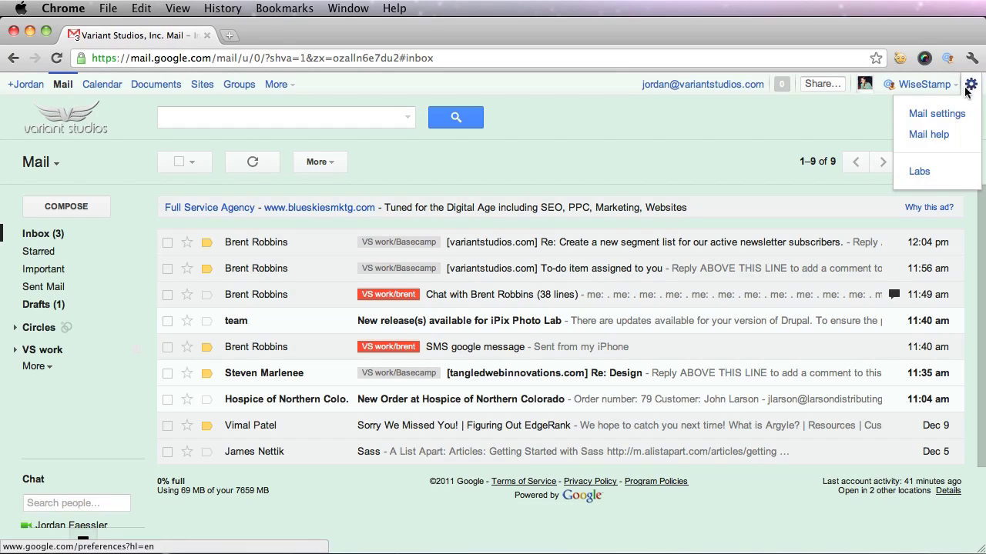
click(861, 173)
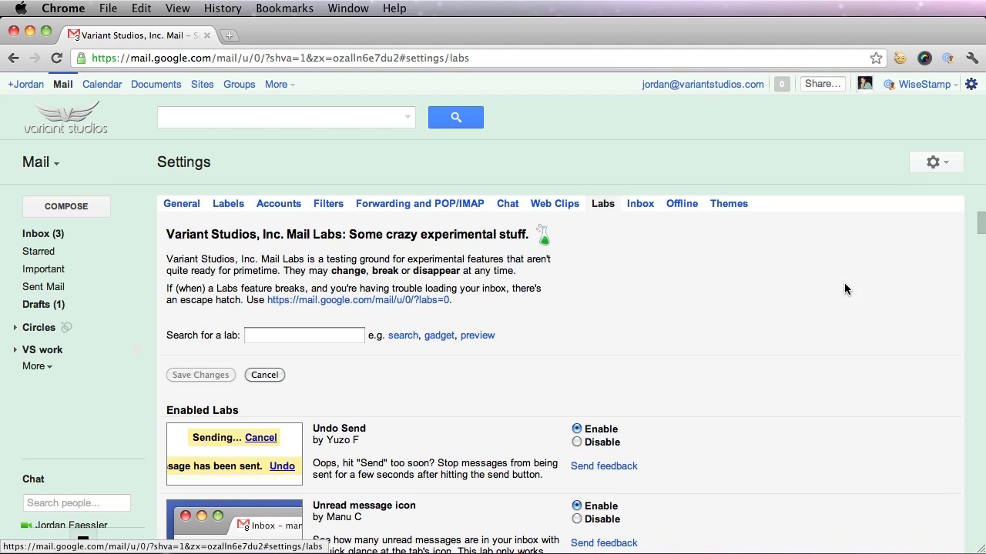
scroll(845, 285, down, 10)
scroll(844, 285, down, 10)
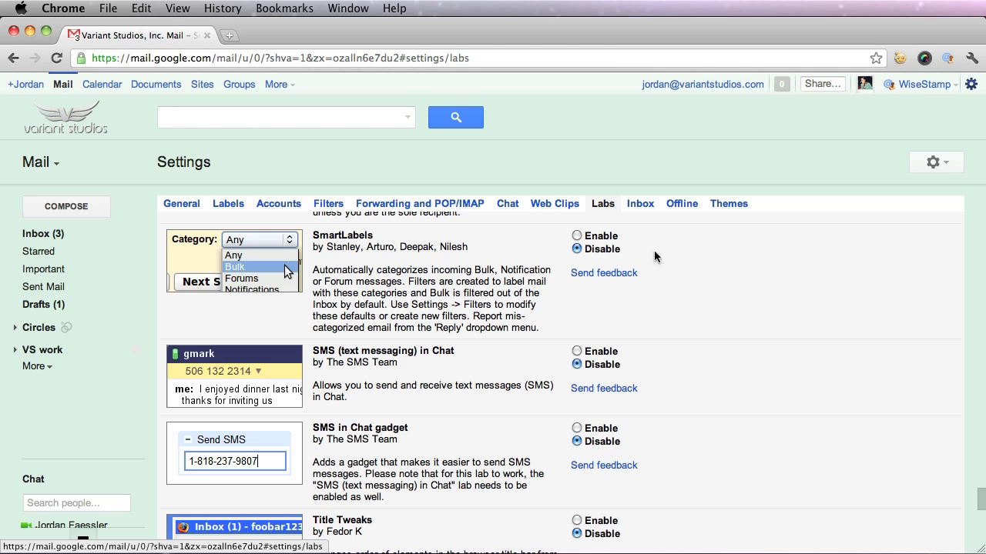
scroll(531, 376, down, 15)
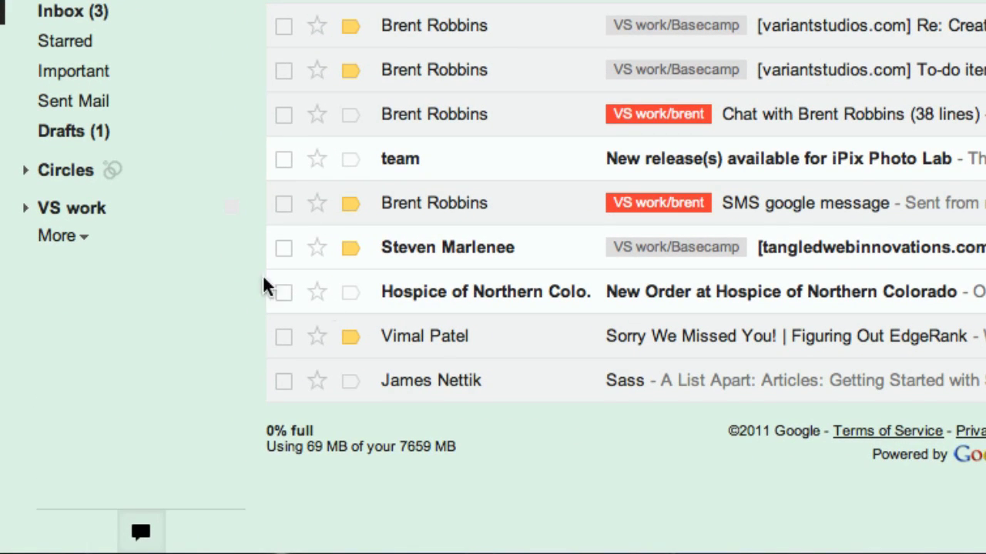
Open a chat with the contact and switch it to Send Text (SMS)
scroll(453, 409, down, 3)
scroll(191, 457, down, 3)
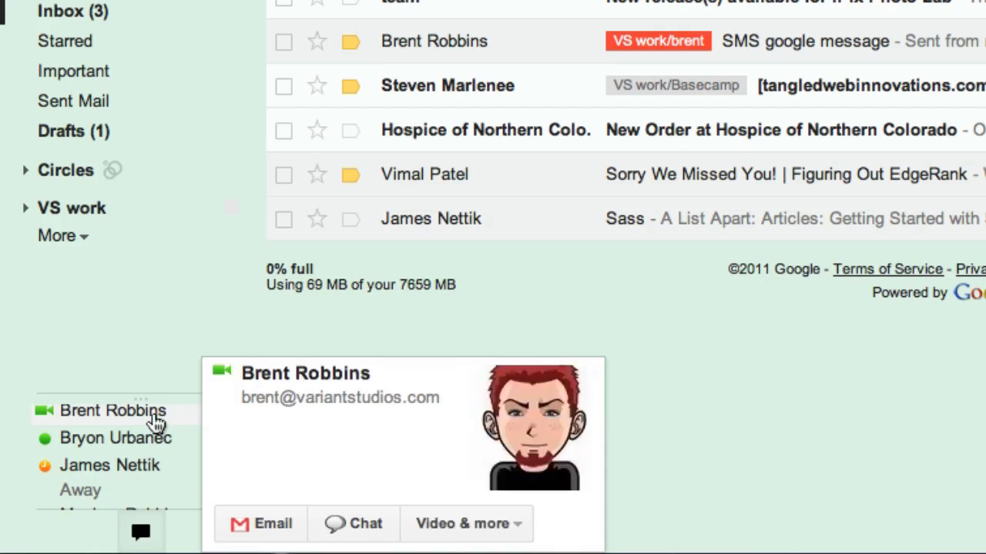
click(178, 416)
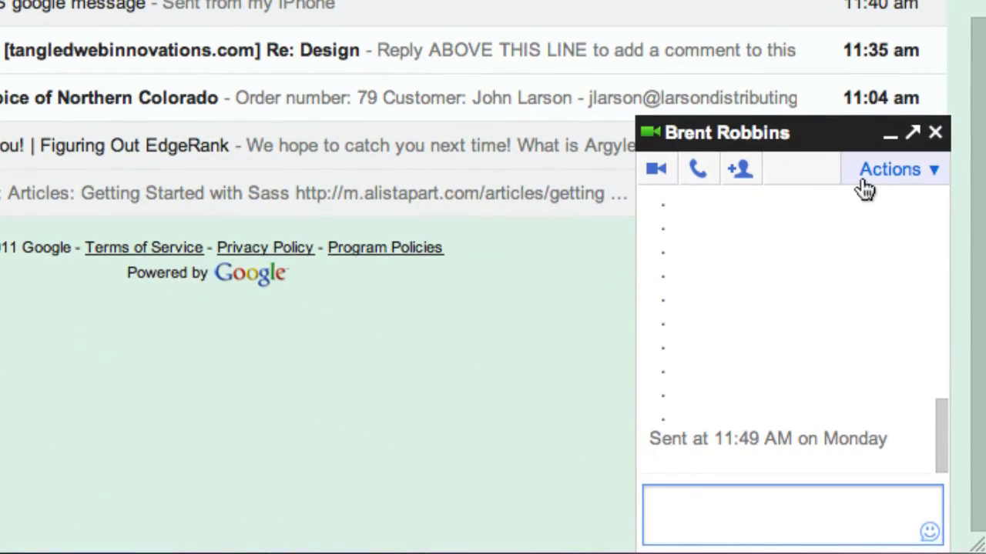
click(870, 179)
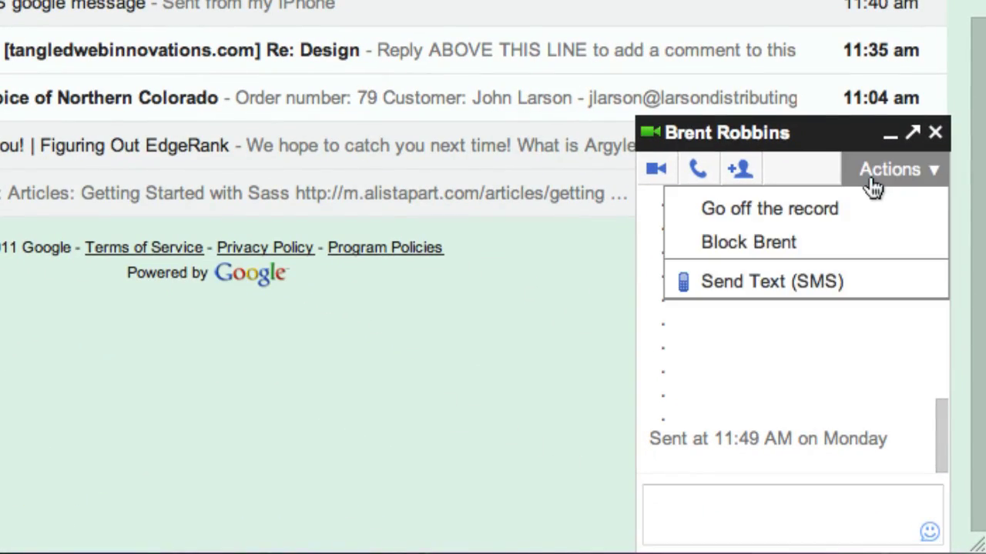
click(756, 286)
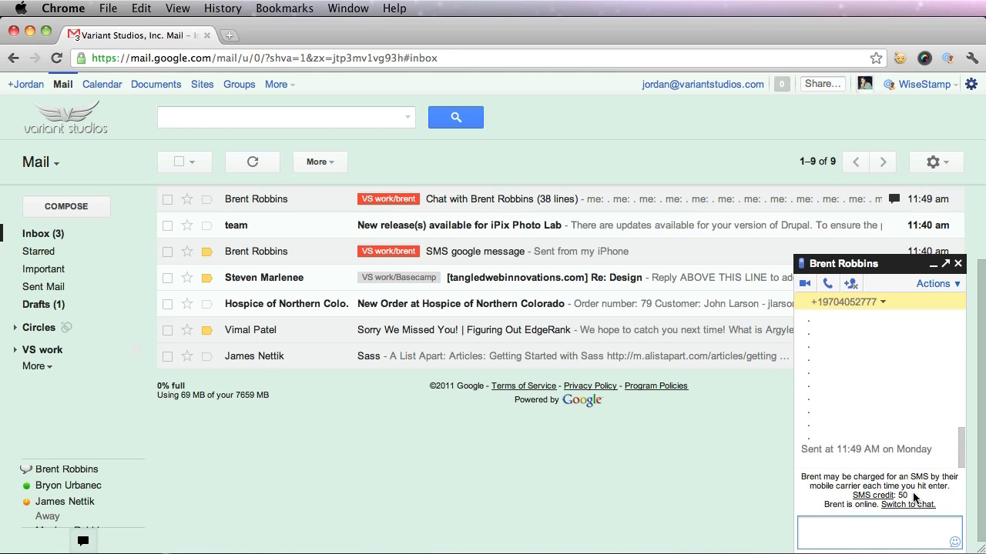
Send the contact a short 'hey there' greeting by SMS, then minimize the chat
text(hey there brent!)
key(Return)
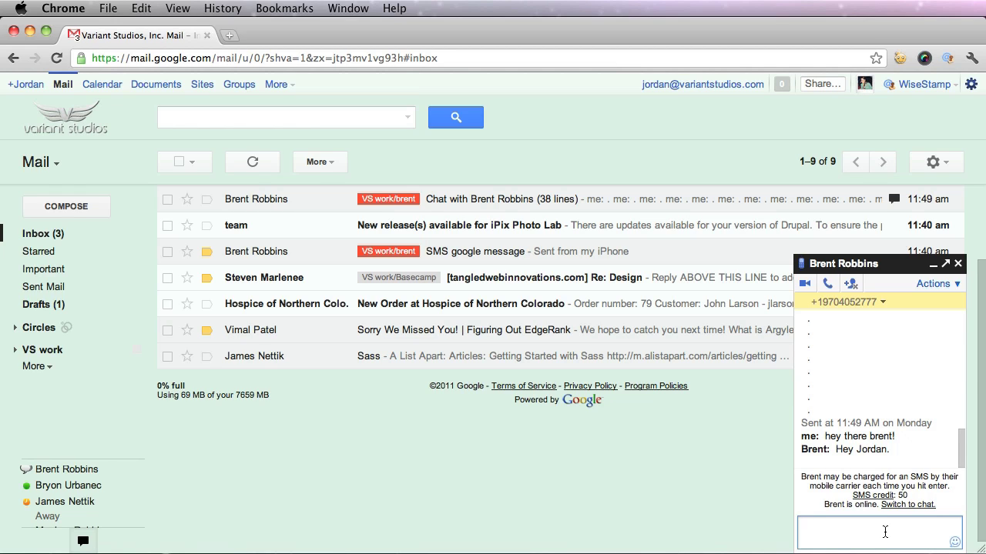
key(Escape)
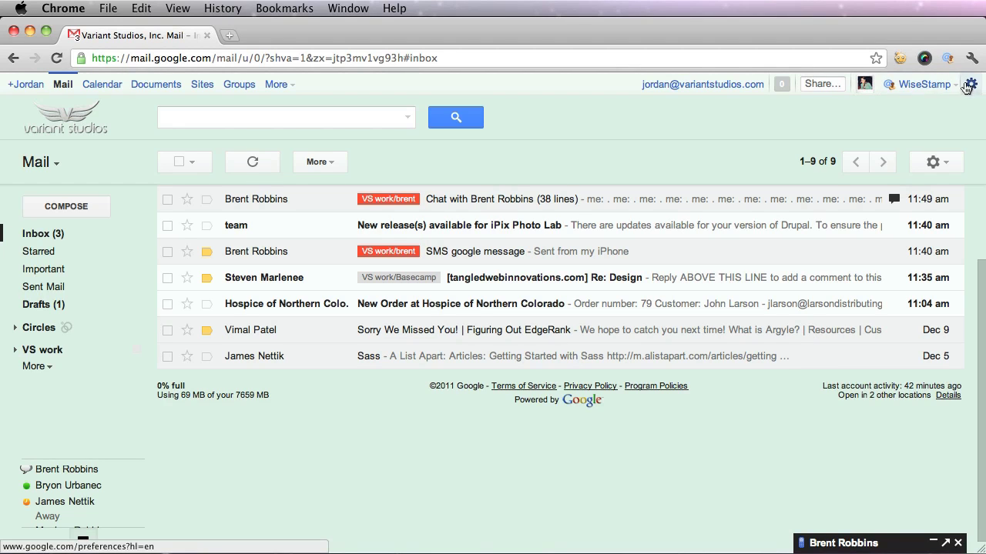
Enable the Canned Responses lab and save the Labs changes
click(966, 88)
click(926, 171)
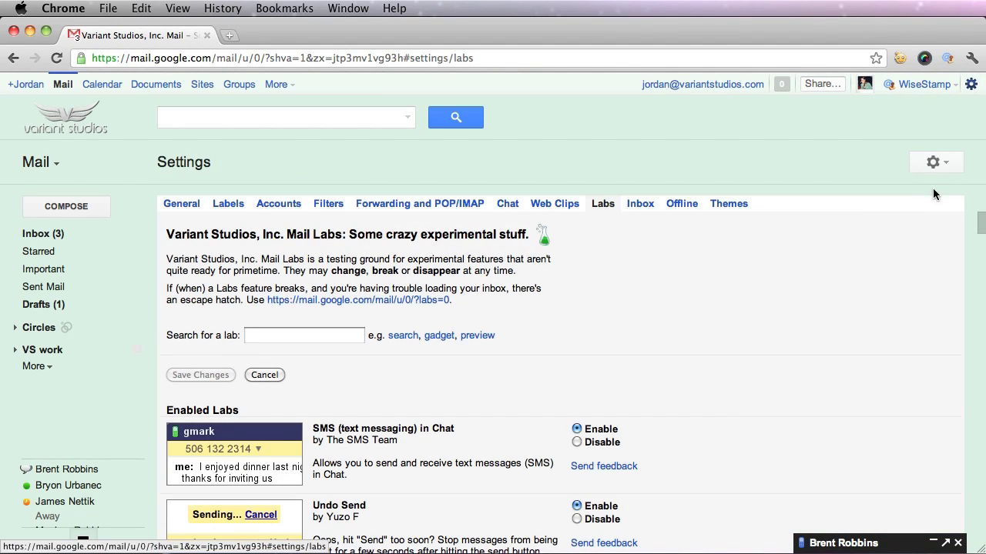
scroll(625, 306, down, 10)
click(577, 318)
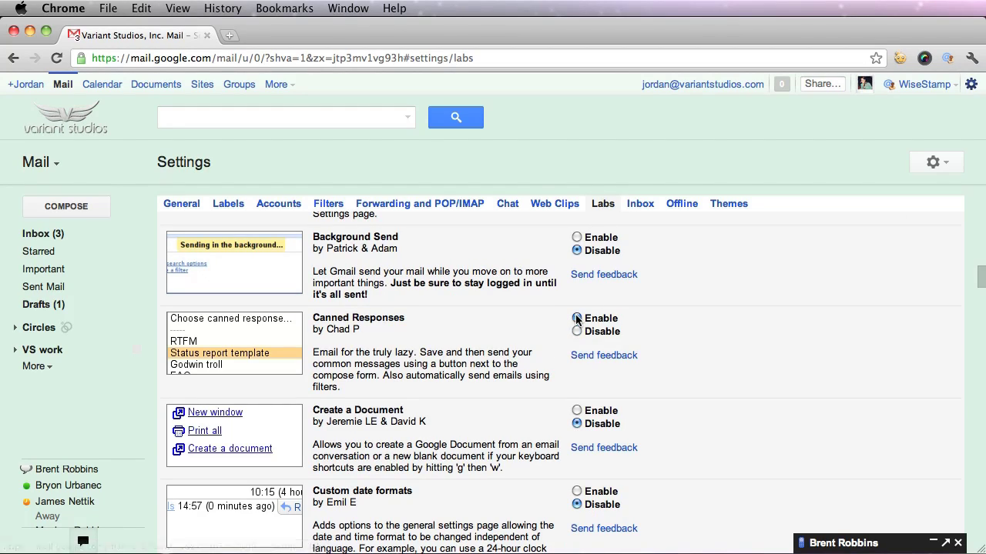
scroll(731, 316, down, 10)
scroll(730, 316, down, 10)
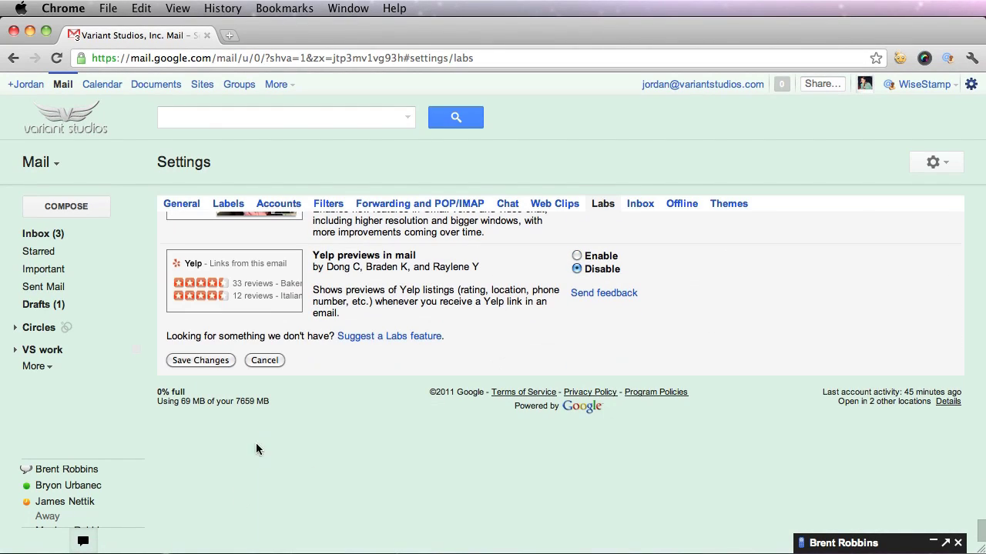
click(202, 362)
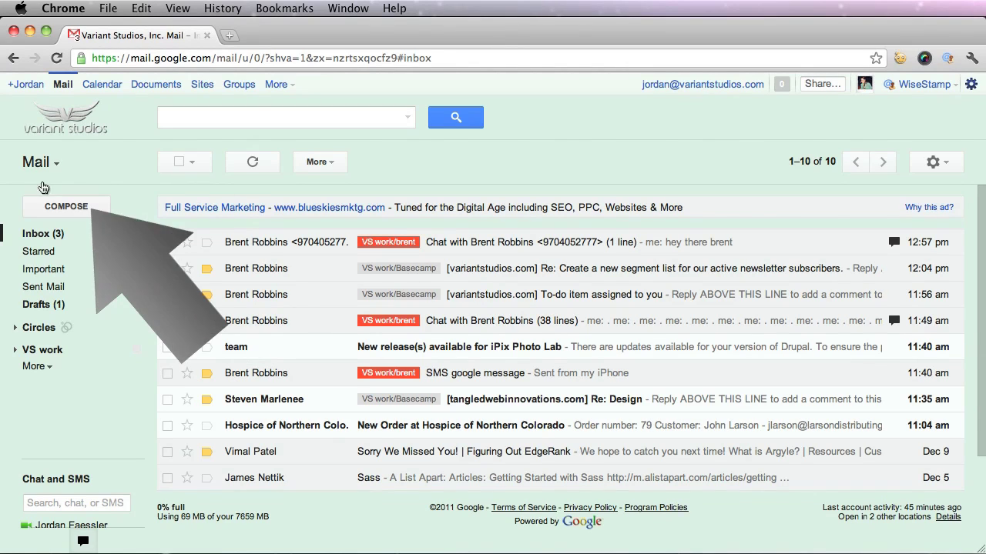
Compose a new email with a 'response to clients' subject and a social-media self-introduction body
click(56, 206)
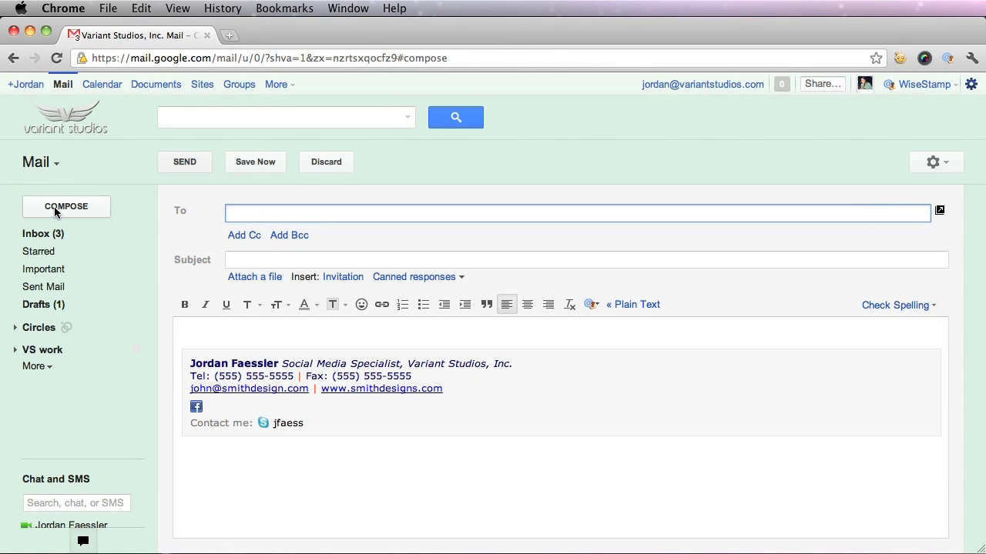
click(247, 260)
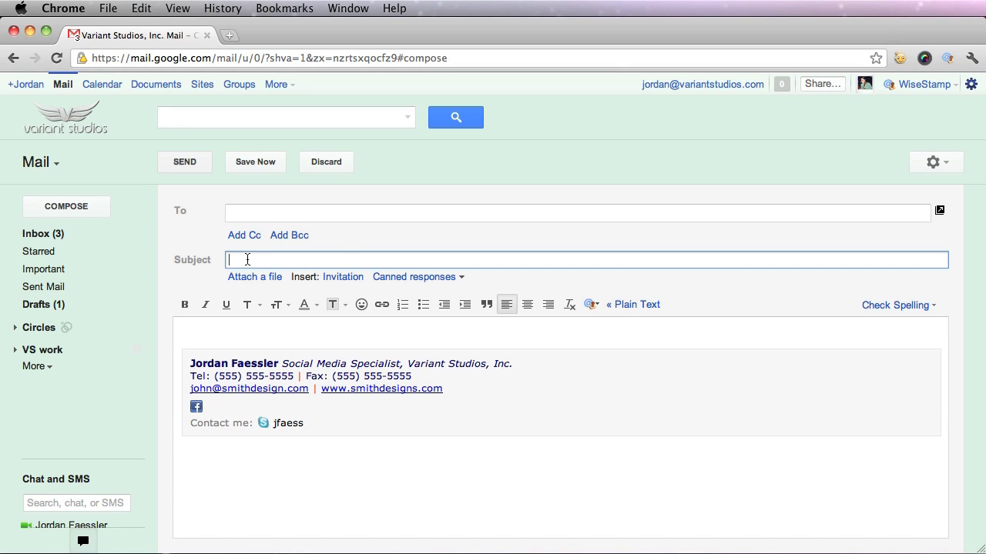
text(jordan's response to clients)
click(187, 329)
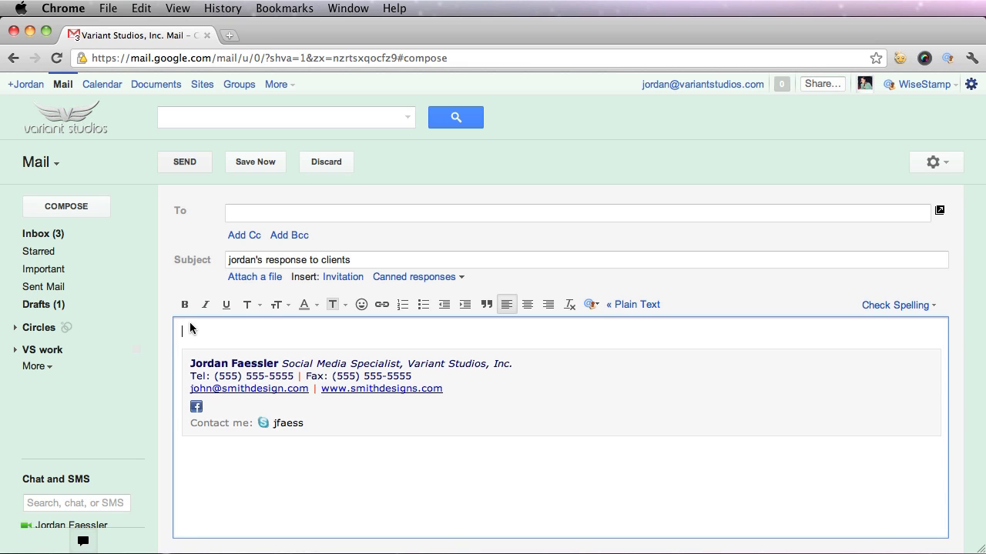
text(Hi! My name is Jordan and I do Variant Studios' Social Media! If you ever need help just let me know!)
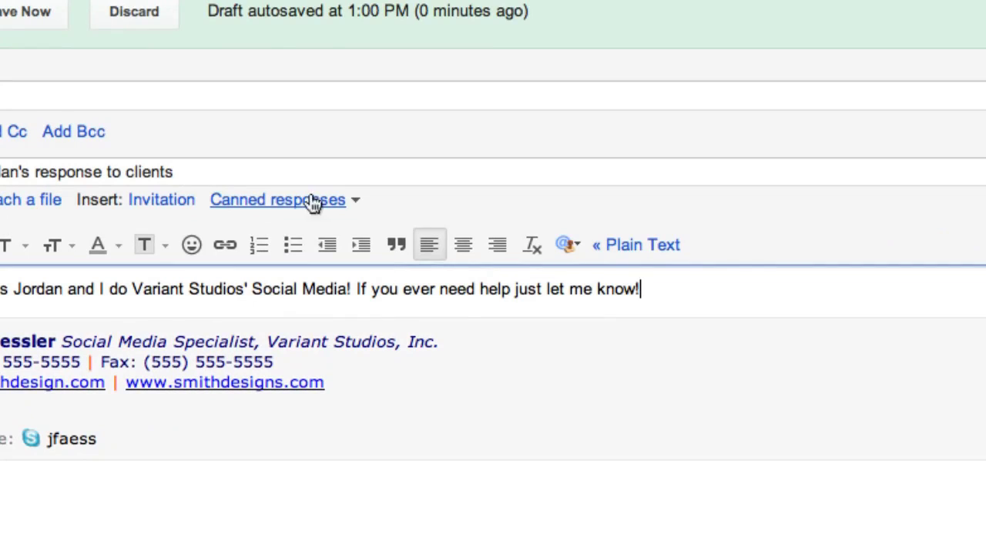
Save the draft as a new canned response named after its subject
click(341, 200)
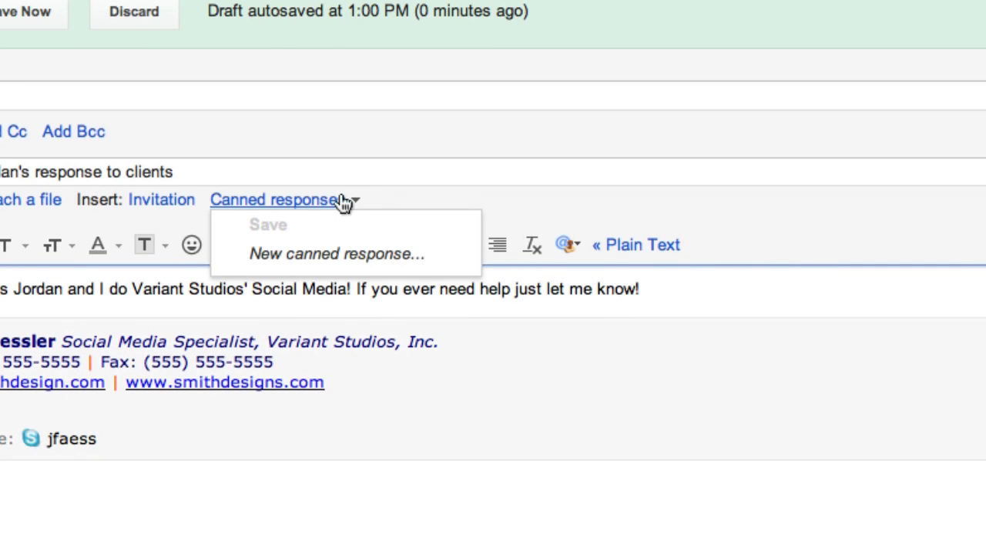
click(308, 256)
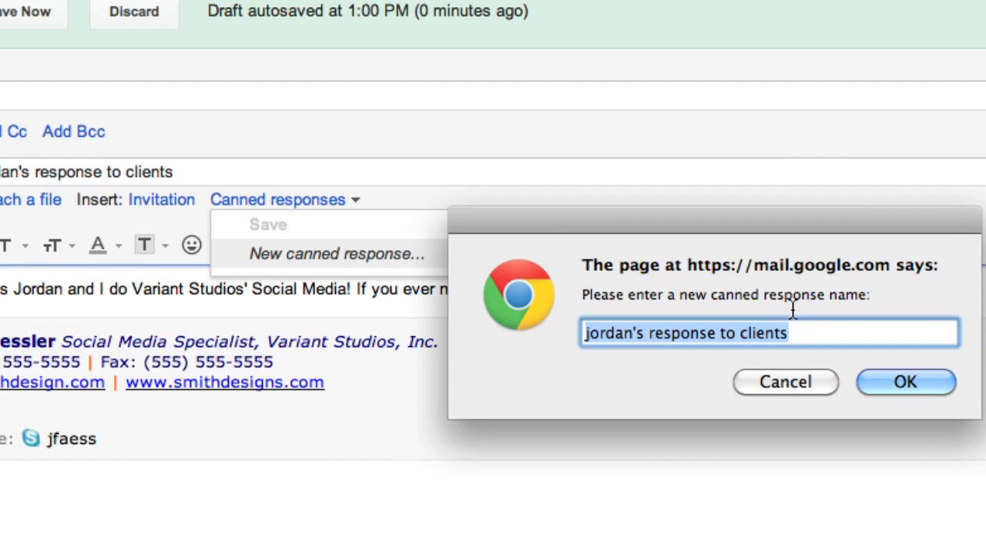
click(879, 378)
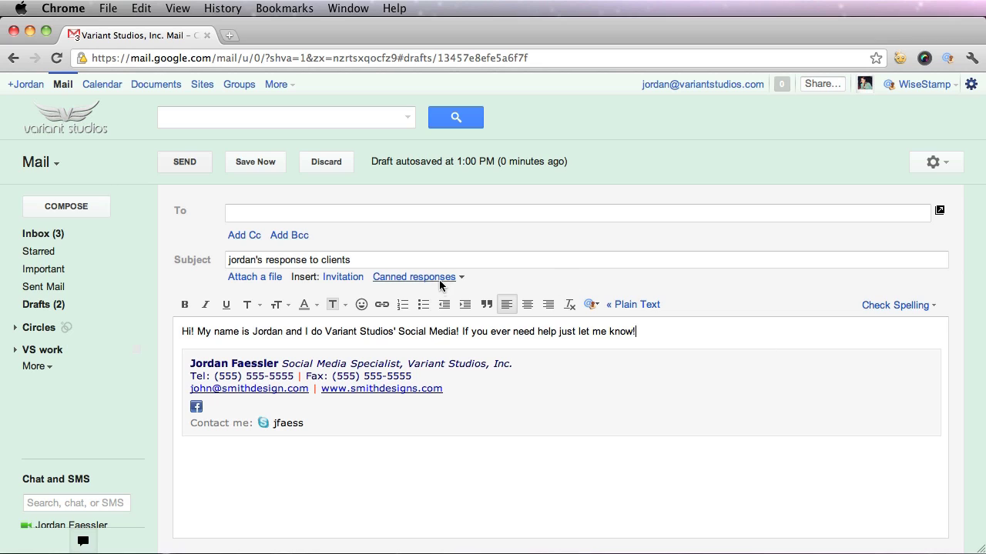
click(448, 278)
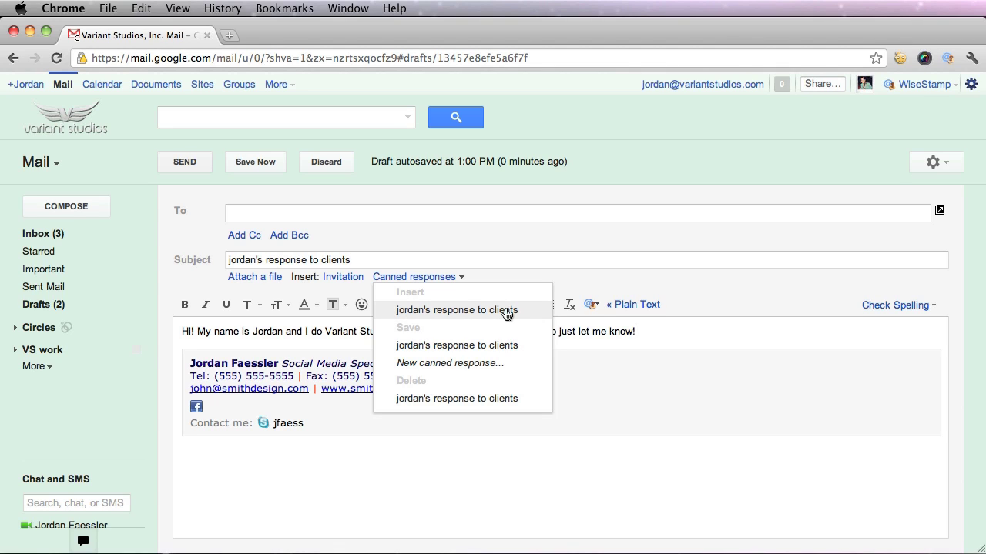
Start a new email to a contact and insert the saved self-introduction canned response
click(591, 214)
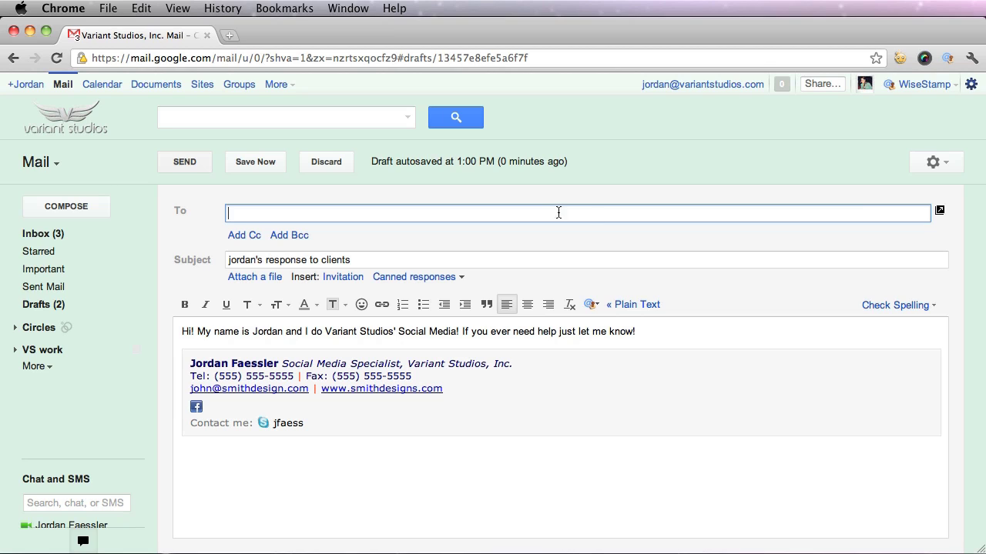
click(65, 208)
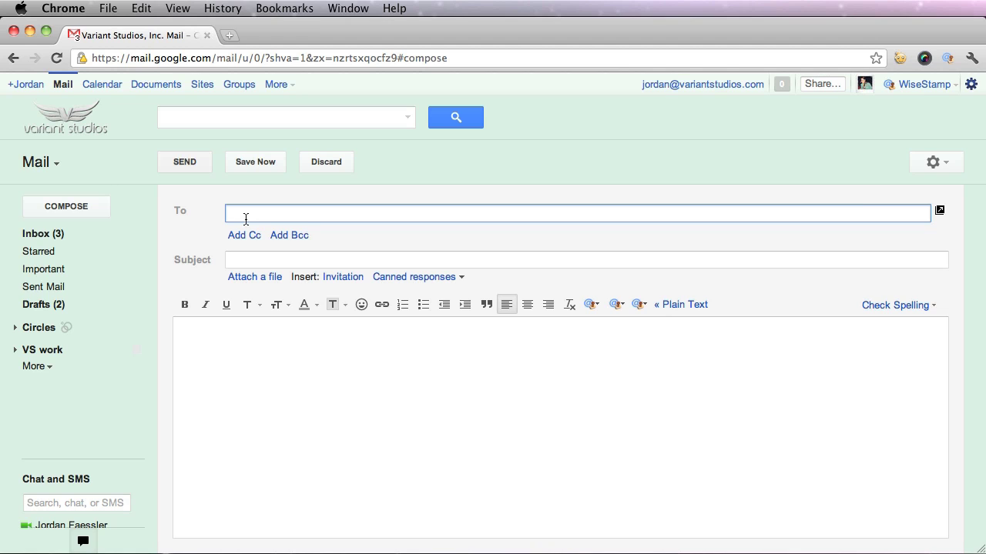
text(bret)
click(247, 231)
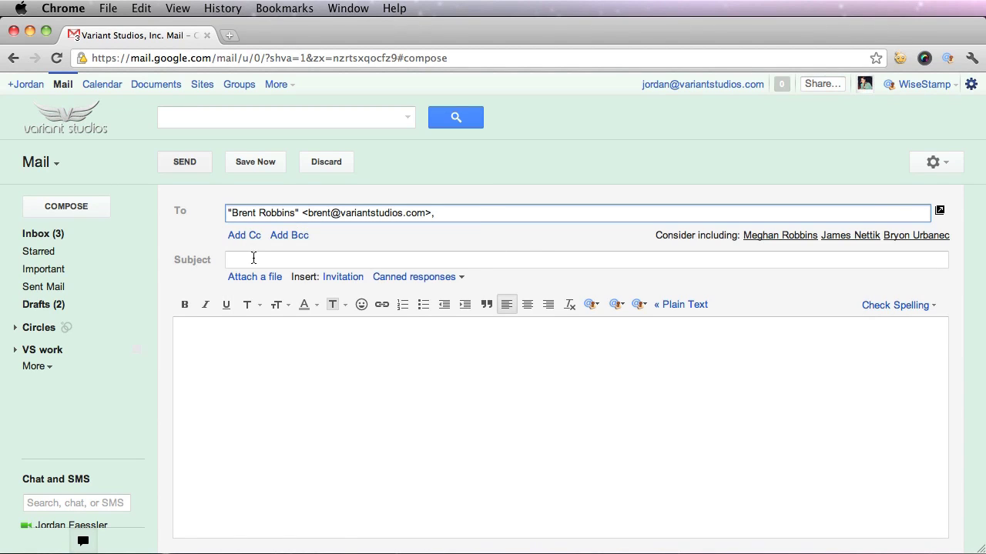
click(253, 260)
click(426, 278)
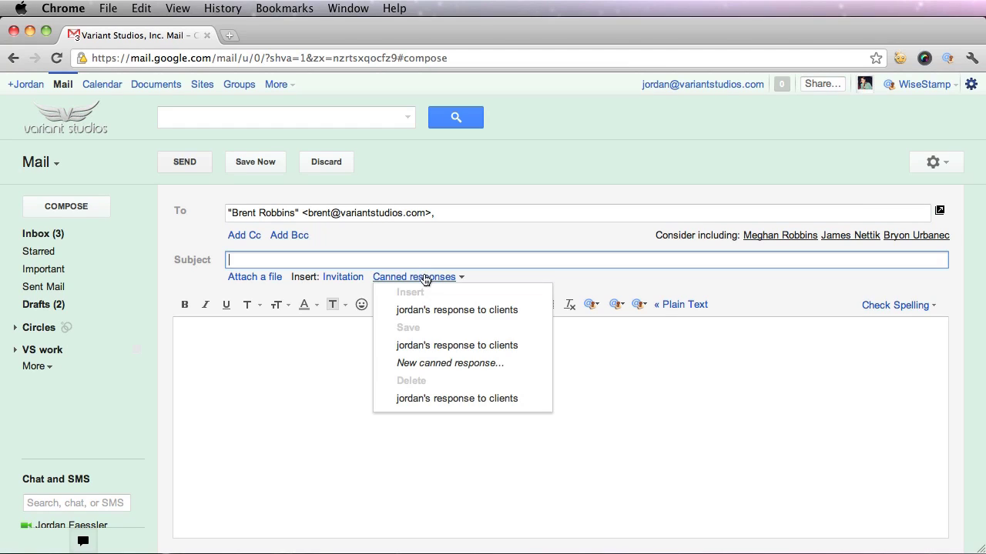
click(478, 311)
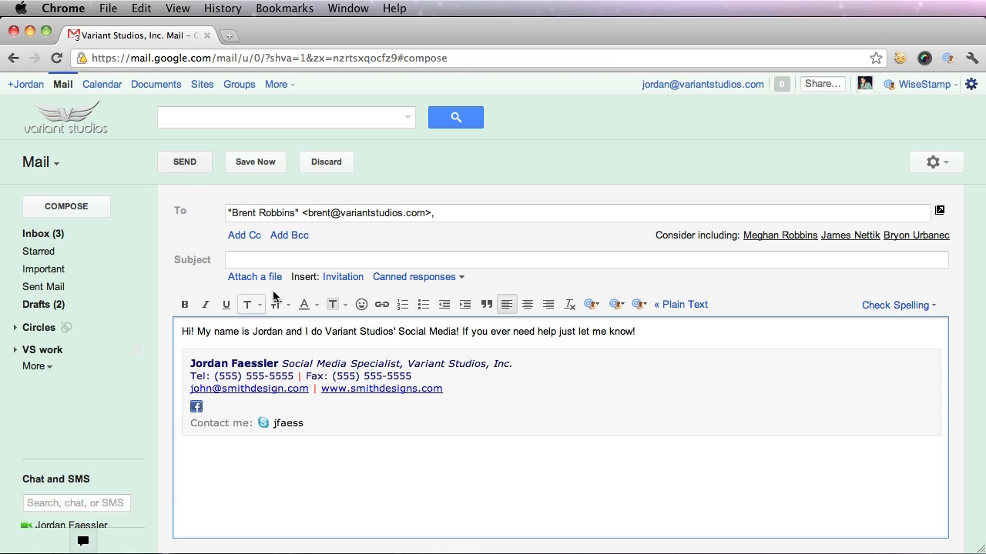
On the Labs settings page, set Canned Responses, SMS in Chat, Undo Send and Unread message icon to Disable
click(972, 83)
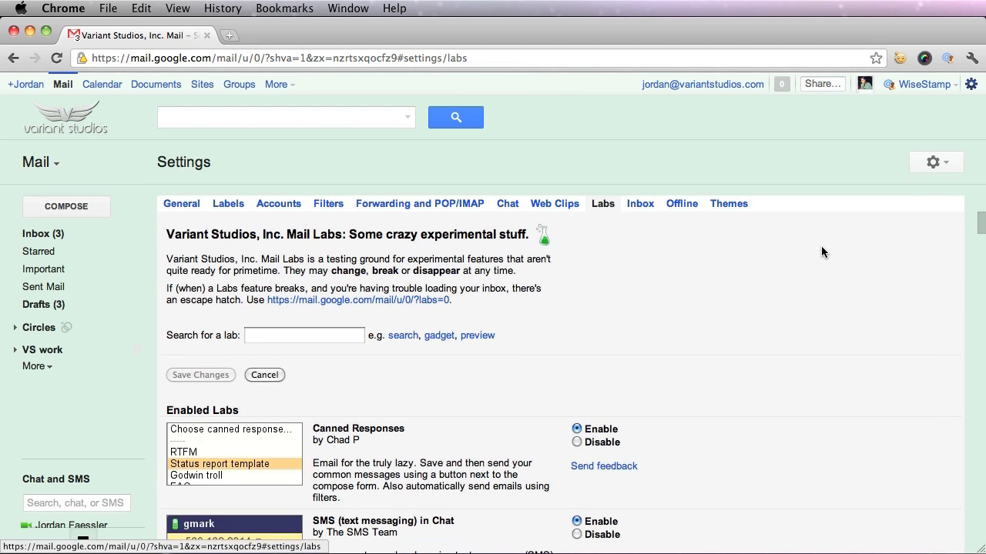
scroll(777, 274, down, 3)
scroll(748, 300, down, 2)
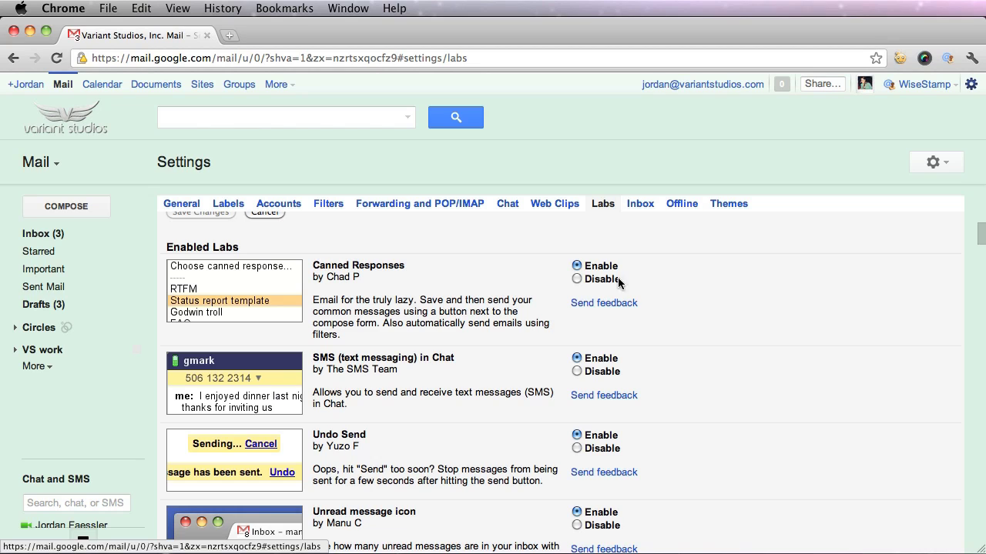
click(576, 278)
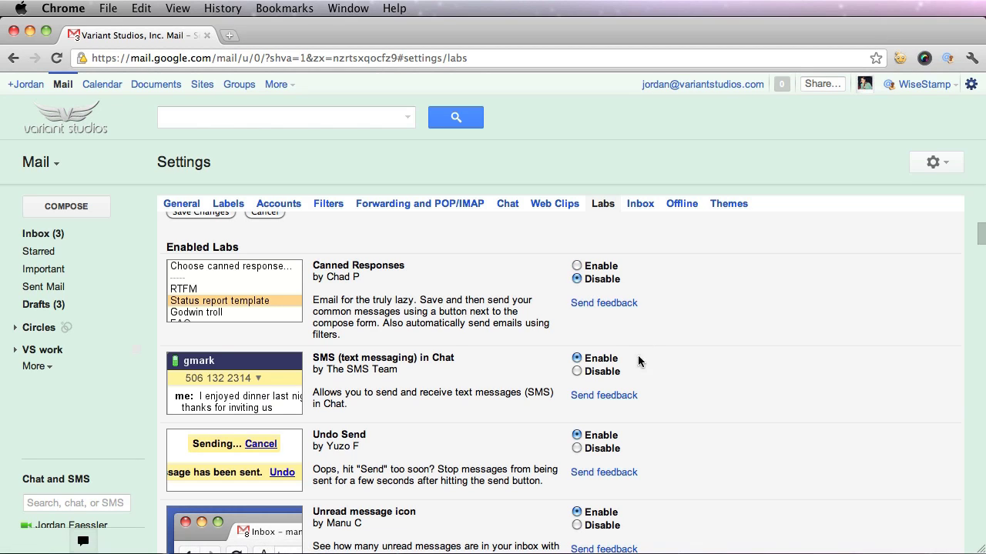
click(577, 371)
click(576, 448)
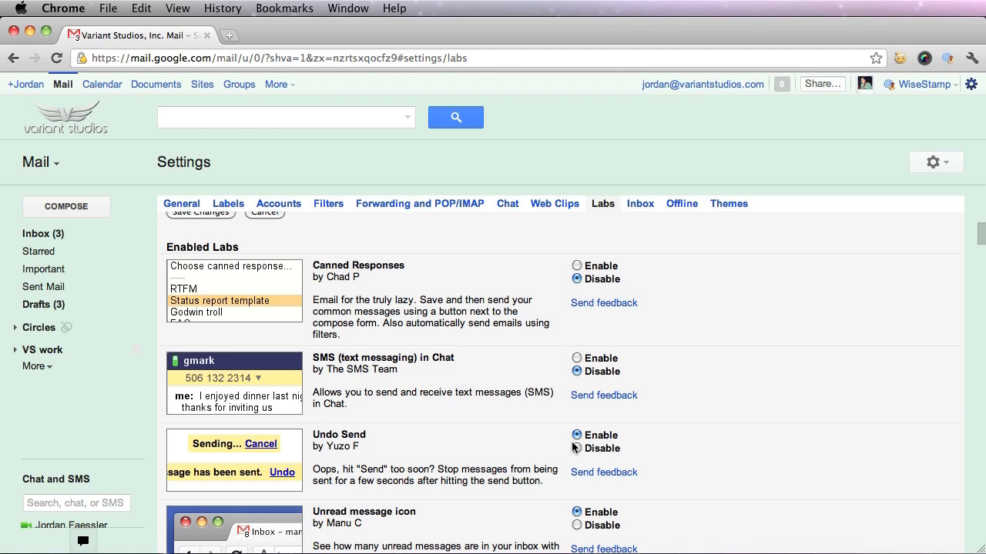
click(576, 525)
scroll(643, 479, down, 1)
scroll(644, 479, down, 3)
scroll(538, 426, down, 5)
scroll(537, 426, down, 15)
scroll(538, 426, down, 10)
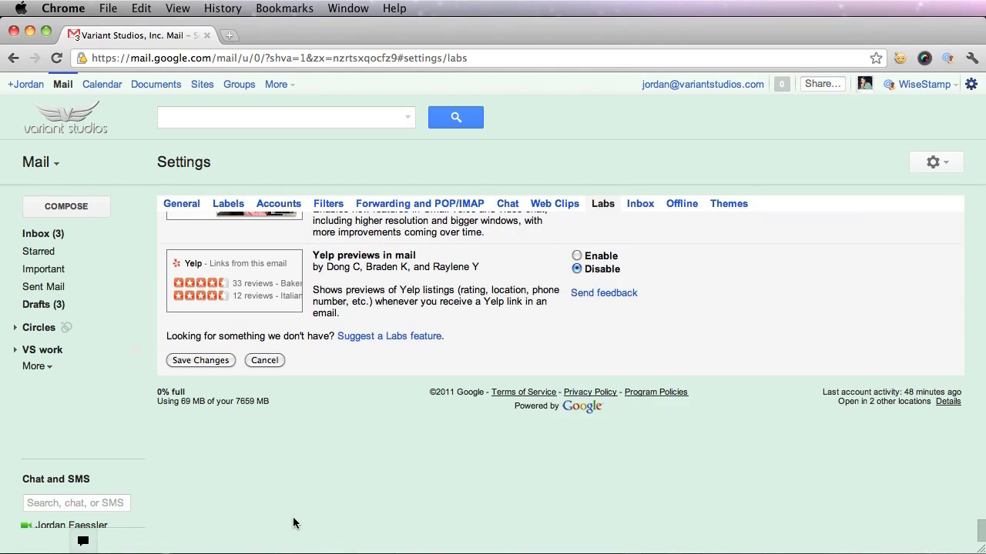
Save the Labs changes so Gmail returns to the inbox without SMS in chat
click(199, 360)
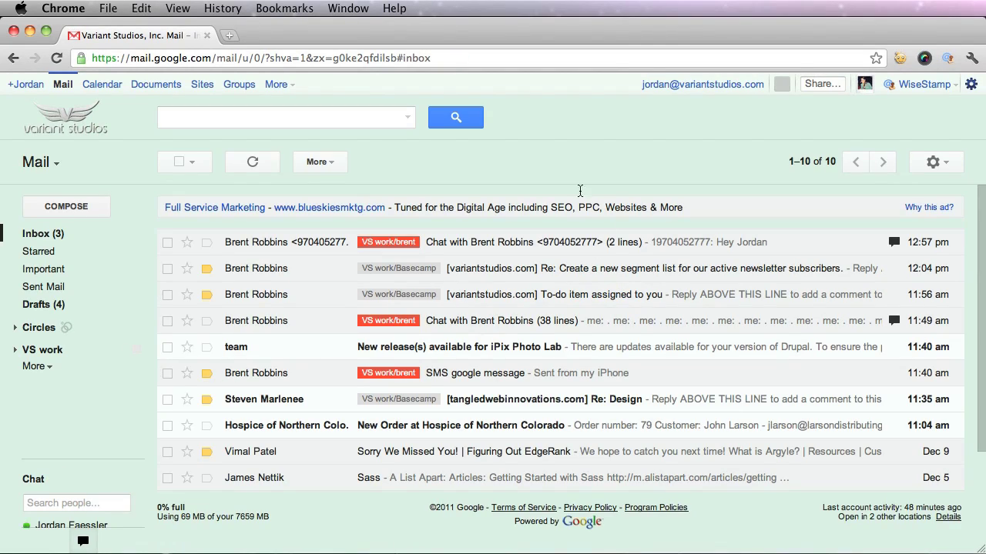